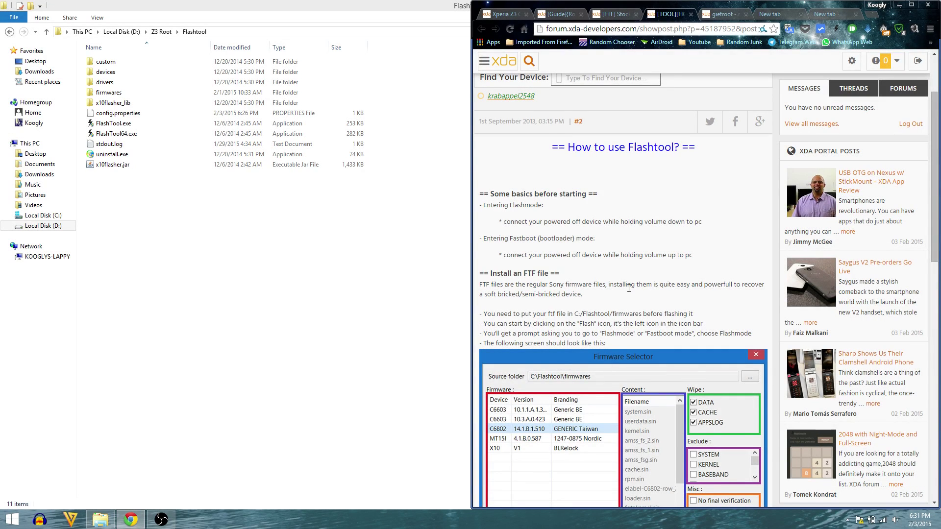
Step: Launch FlashTool64.exe from the Flashtool folder and let Sony Mobile Flasher finish device sync
{"action": "scroll", "coordinate": [628, 288], "scroll_direction": "down", "scroll_amount": 1}
{"action": "scroll", "coordinate": [524, 251], "scroll_direction": "down", "scroll_amount": 3}
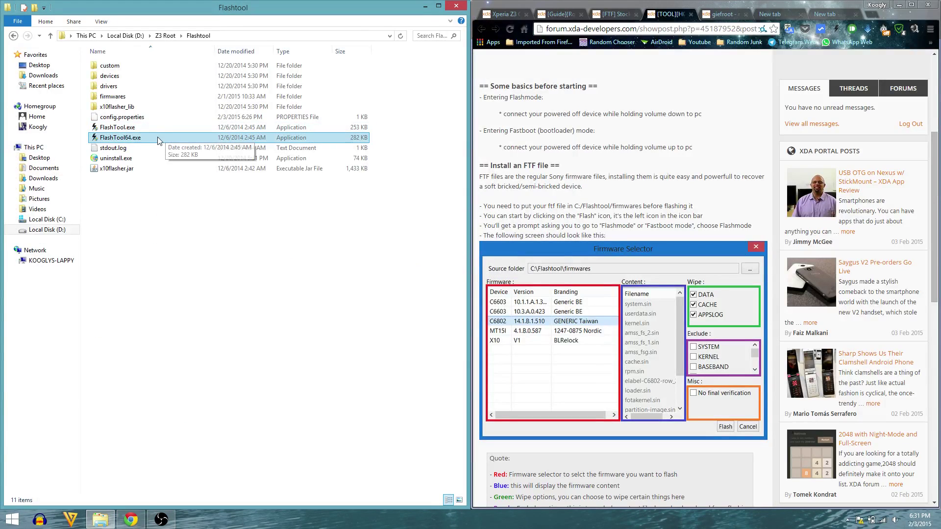
{"action": "double_click", "coordinate": [158, 139]}
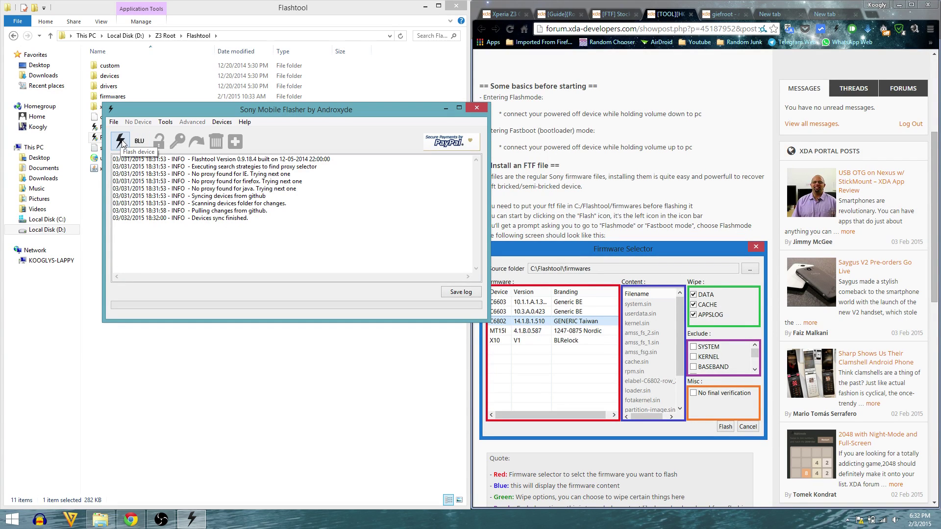
Step: Move the flasher window aside and start a firmware flash in Flashmode
{"action": "left_click_drag", "start_coordinate": [237, 108], "coordinate": [180, 138]}
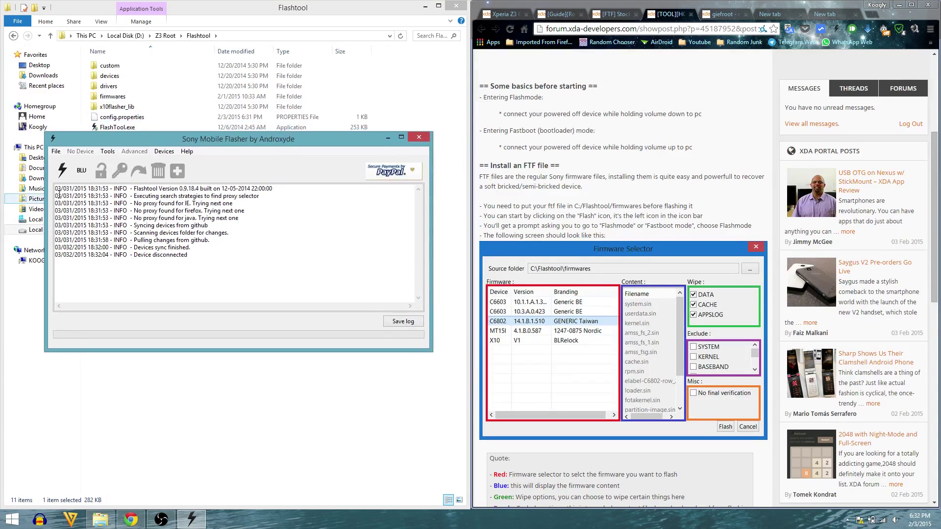
{"action": "left_click", "coordinate": [67, 173]}
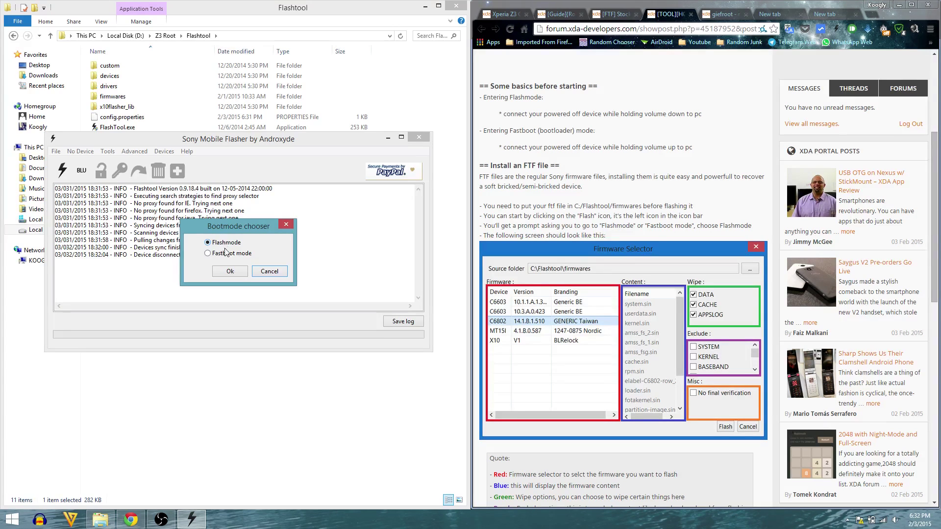
{"action": "left_click", "coordinate": [229, 271]}
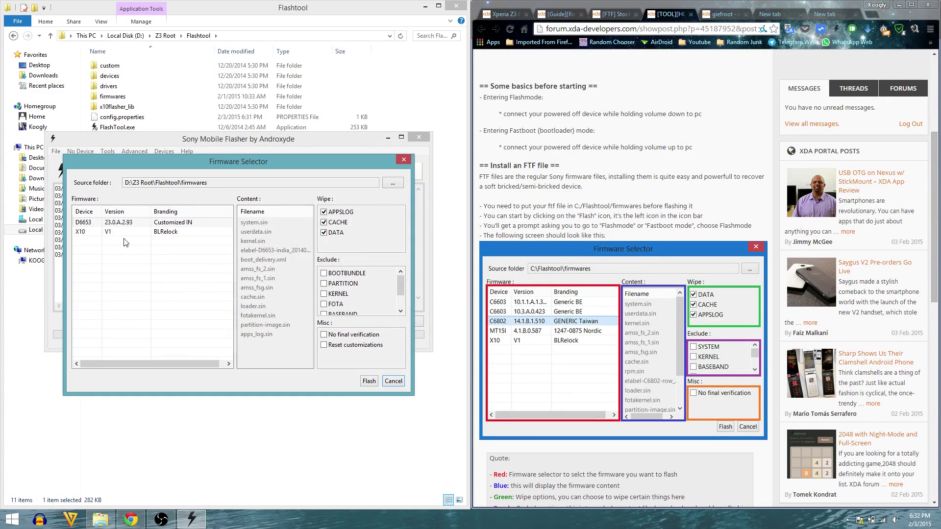
Step: Choose the D6653 23.0.A.2.93 Customized IN firmware, then check the forum guide in the browser
{"action": "left_click", "coordinate": [98, 223]}
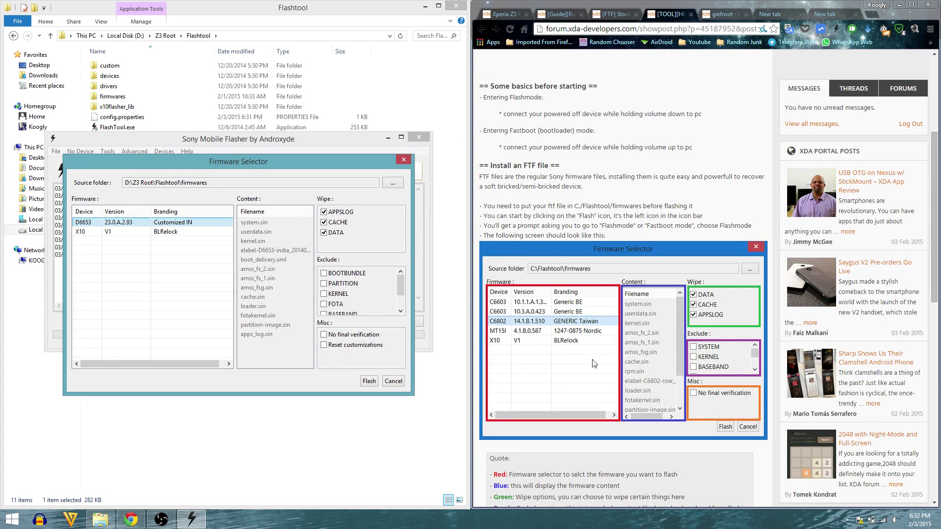
{"action": "left_click", "coordinate": [649, 369]}
{"action": "scroll", "coordinate": [649, 370], "scroll_direction": "down", "scroll_amount": 2}
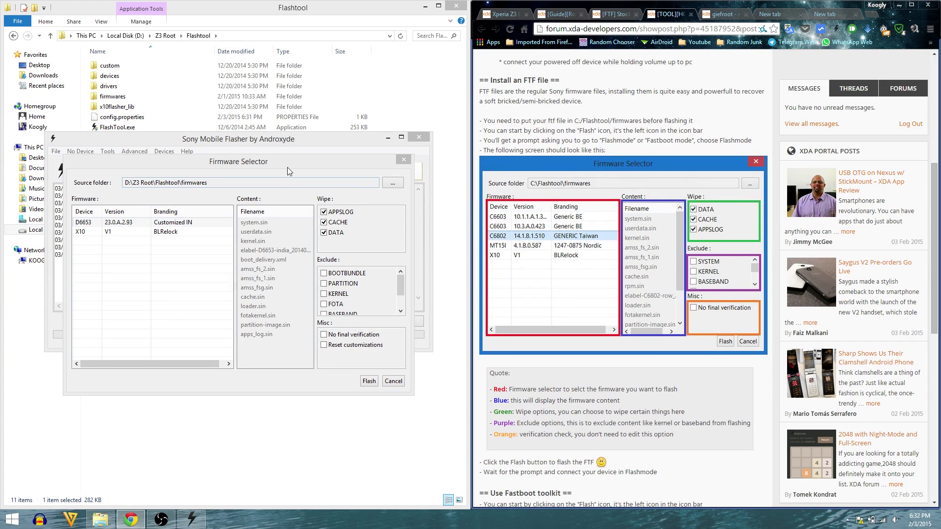
Step: Bring the Firmware Selector back into focus and review its Exclude list before flashing
{"action": "left_click", "coordinate": [287, 167]}
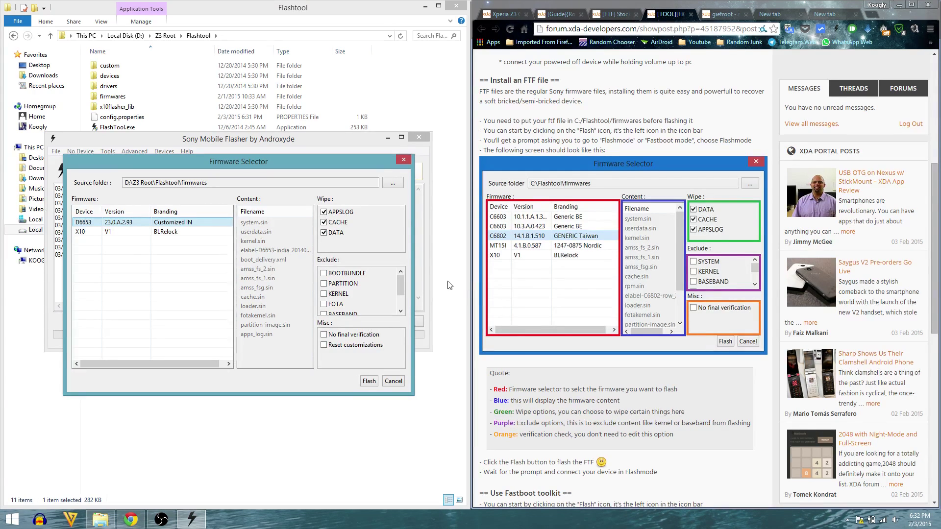
{"action": "mouse_move", "coordinate": [401, 276]}
{"action": "left_mouse_down"}
{"action": "mouse_move", "coordinate": [402, 289]}
{"action": "mouse_move", "coordinate": [404, 273]}
{"action": "left_mouse_up"}
Step: Flash the D6653 firmware, reread the forum guide, and return to Flashtool while it waits for the phone
{"action": "left_click", "coordinate": [369, 381]}
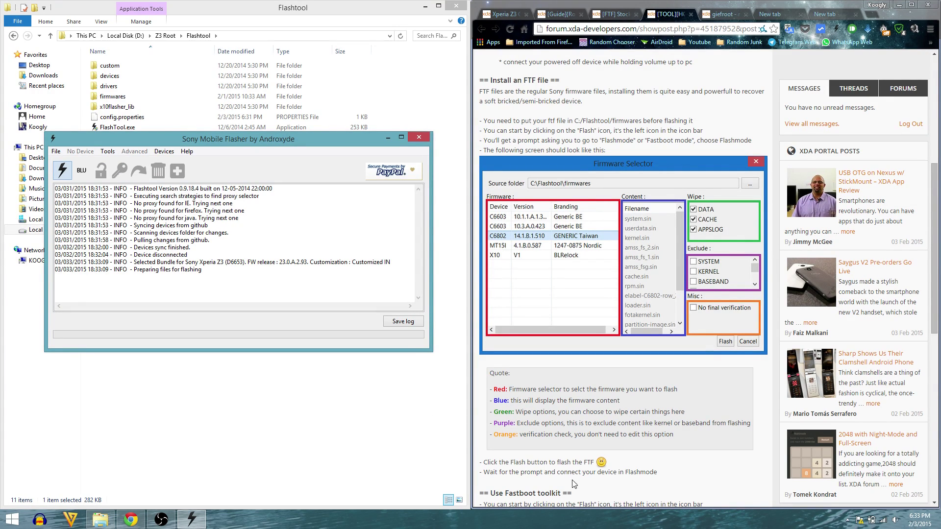
{"action": "left_click", "coordinate": [591, 434]}
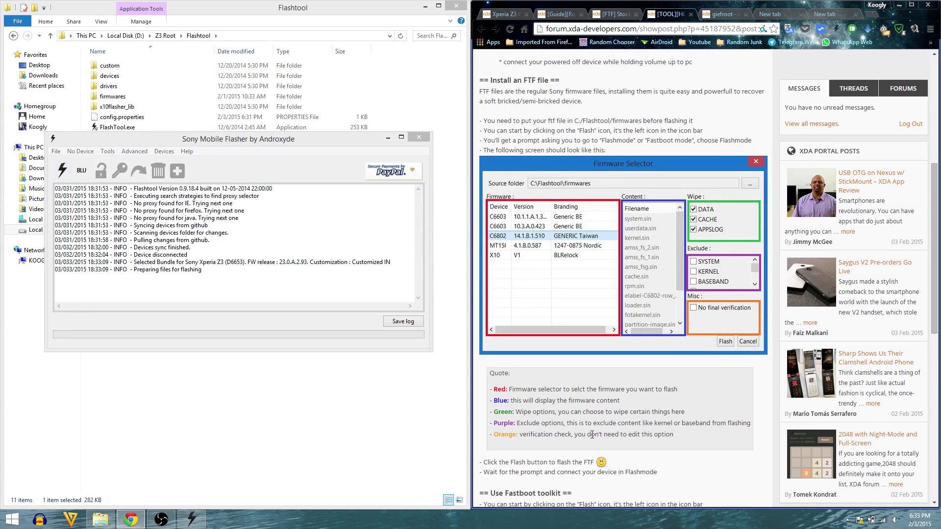
{"action": "scroll", "coordinate": [591, 434], "scroll_direction": "up", "scroll_amount": 5}
{"action": "scroll", "coordinate": [606, 321], "scroll_direction": "down", "scroll_amount": 2}
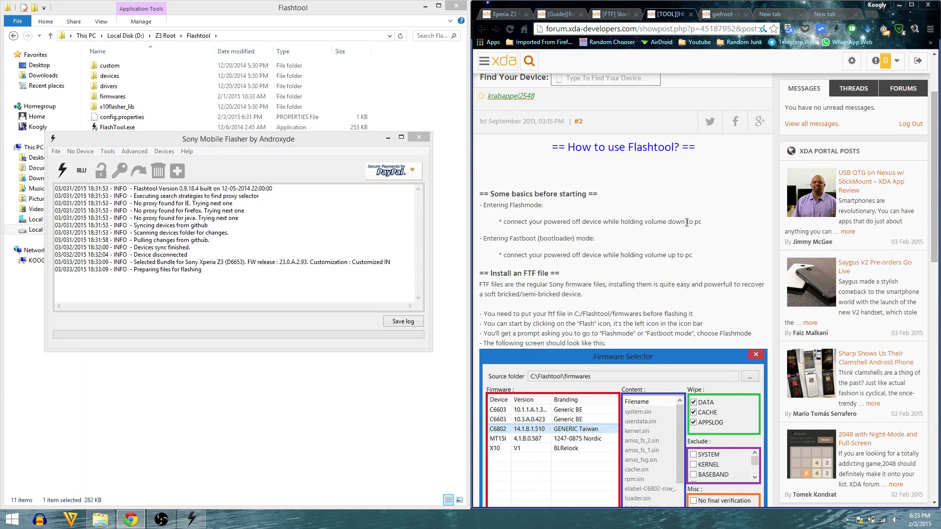
{"action": "left_click", "coordinate": [257, 138]}
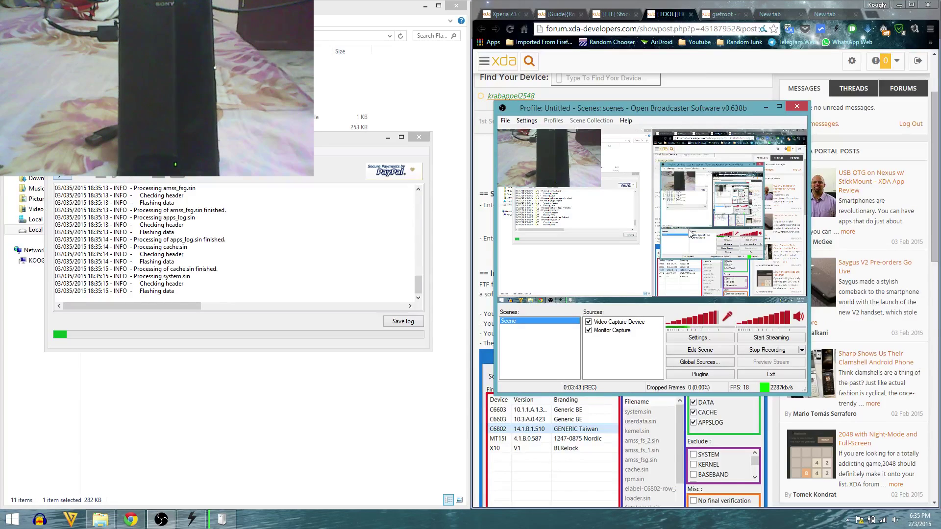
Step: Bring Flashtool to the front, hide the screen recorder, and move the flasher window lower
{"action": "left_click", "coordinate": [368, 258]}
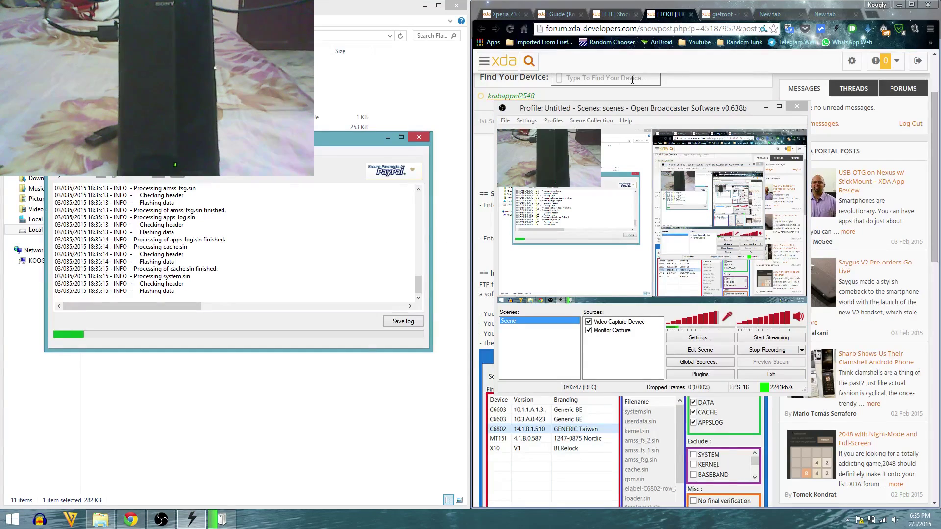
{"action": "left_click", "coordinate": [766, 107]}
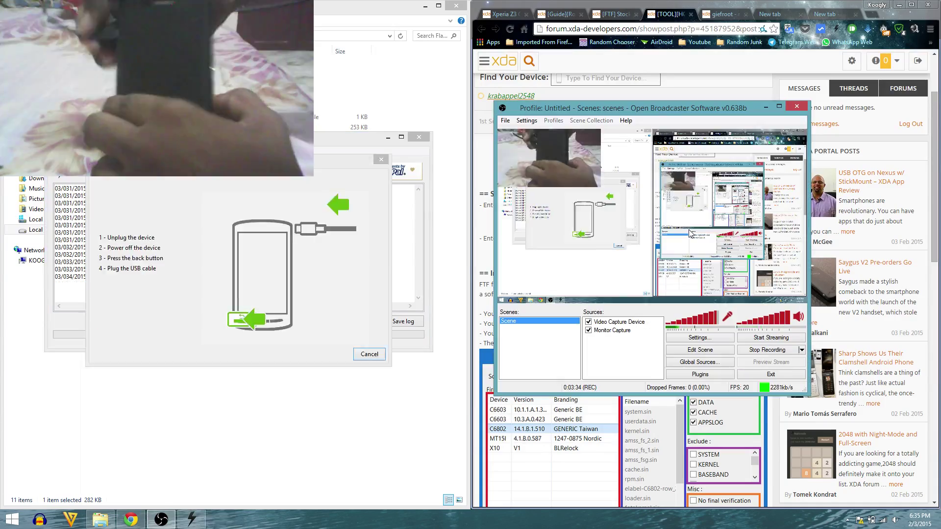
{"action": "left_click", "coordinate": [161, 520]}
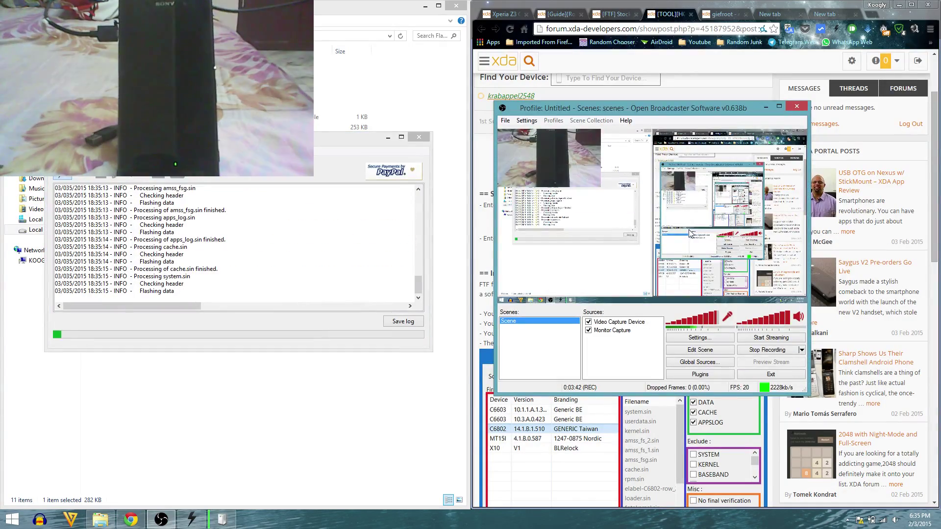
{"action": "left_click", "coordinate": [161, 520]}
{"action": "left_click_drag", "start_coordinate": [418, 283], "coordinate": [419, 257]}
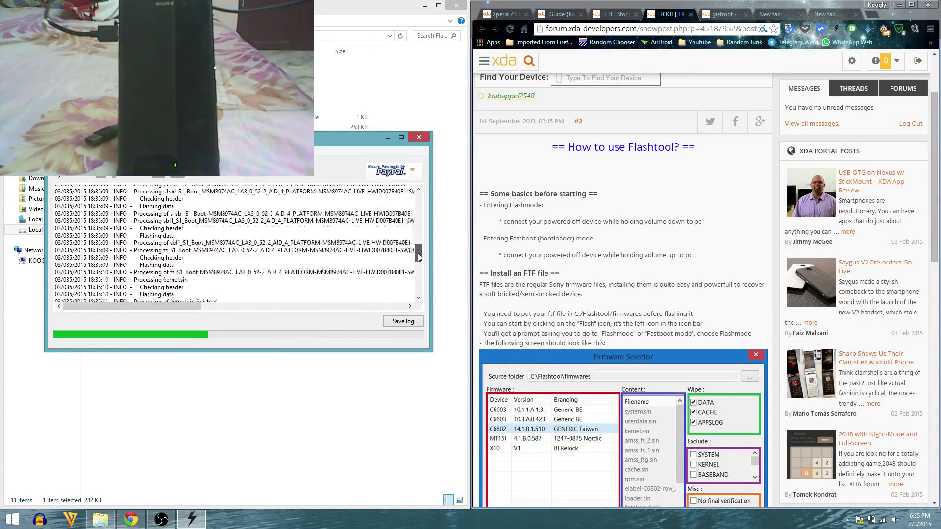
{"action": "left_click_drag", "start_coordinate": [276, 142], "coordinate": [259, 234]}
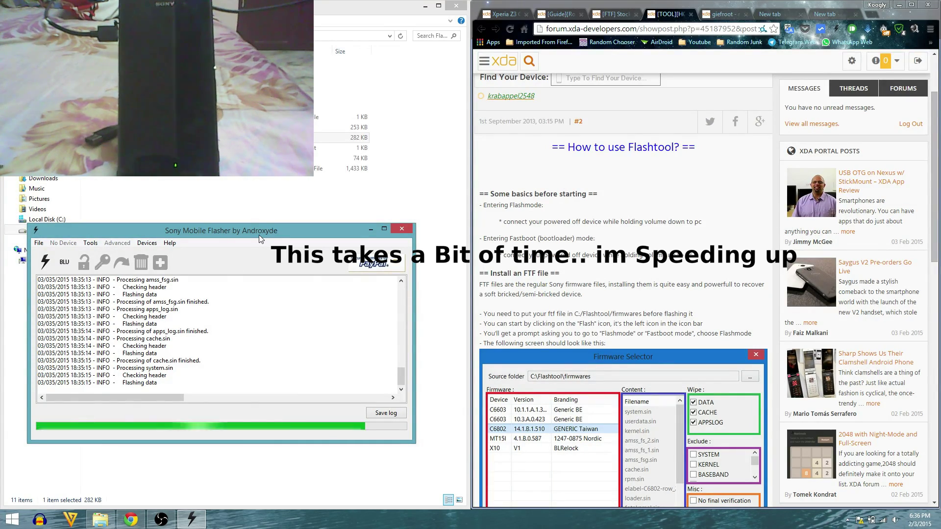
Step: Scroll the log to confirm 'Flashing finished', then open the stock firmware thread
{"action": "scroll", "coordinate": [623, 294], "scroll_direction": "down", "scroll_amount": 6}
{"action": "scroll", "coordinate": [622, 294], "scroll_direction": "up", "scroll_amount": 3}
{"action": "scroll", "coordinate": [623, 294], "scroll_direction": "down", "scroll_amount": 3}
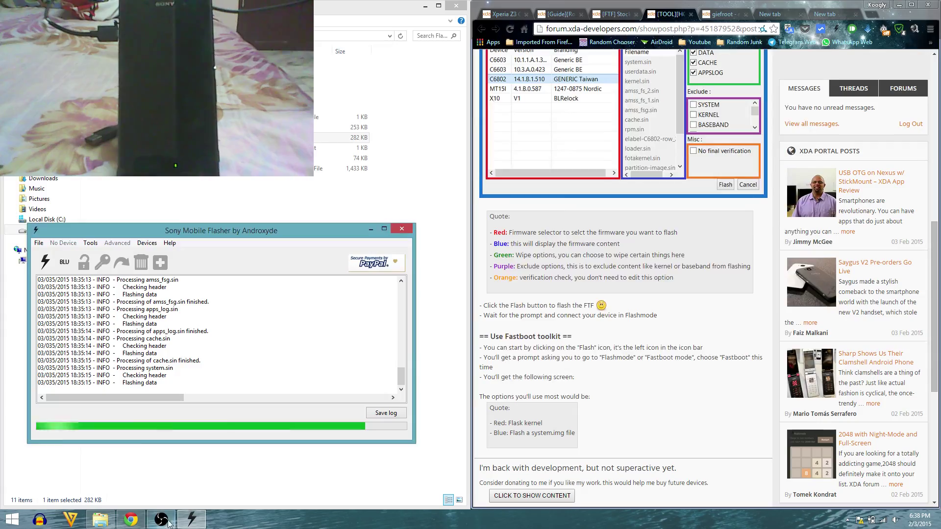
{"action": "left_click", "coordinate": [177, 382]}
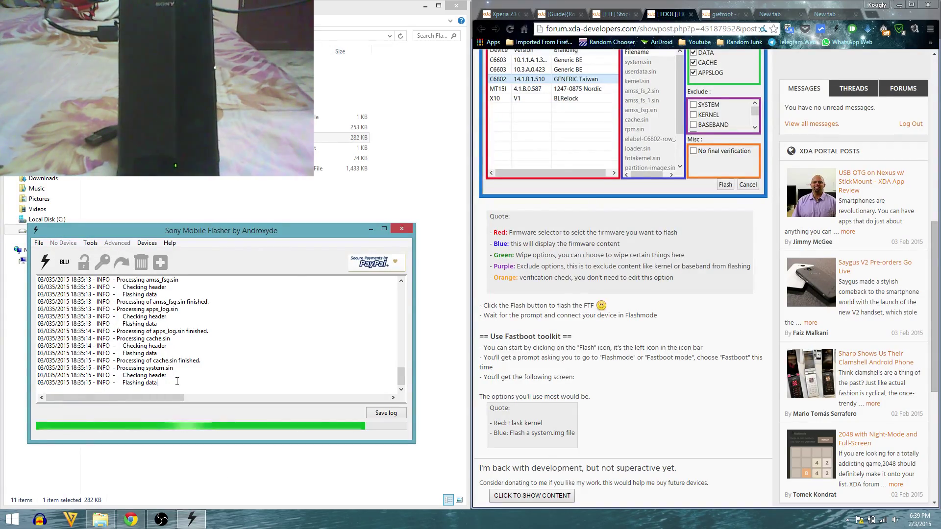
{"action": "left_click", "coordinate": [613, 14]}
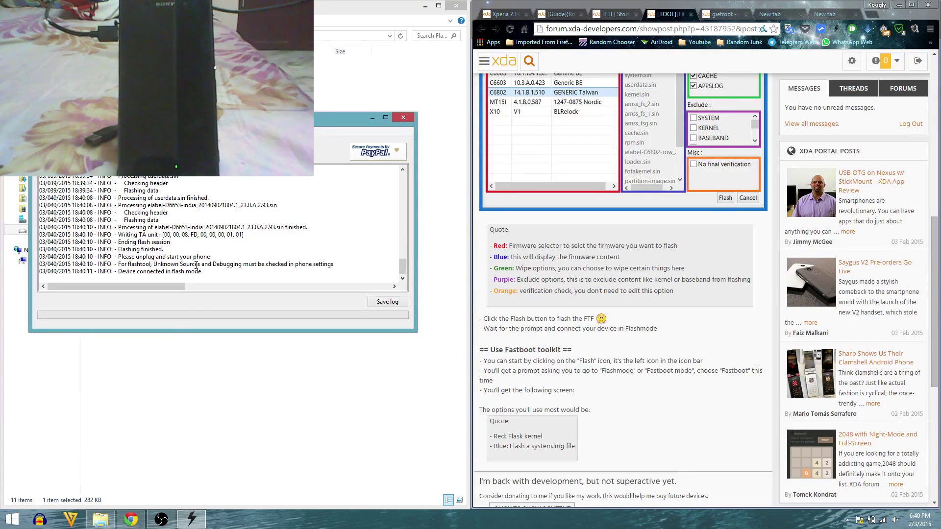
Step: Highlight the 'Flashing finished' log line, then move Flashtool aside and close it
{"action": "left_click_drag", "start_coordinate": [119, 249], "coordinate": [155, 250]}
{"action": "left_click", "coordinate": [137, 257]}
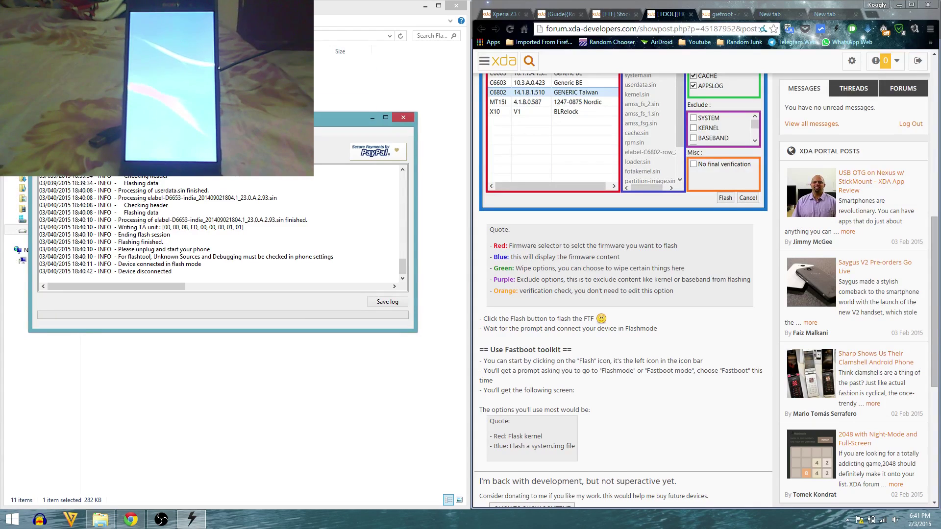
{"action": "left_click_drag", "start_coordinate": [221, 118], "coordinate": [240, 150]}
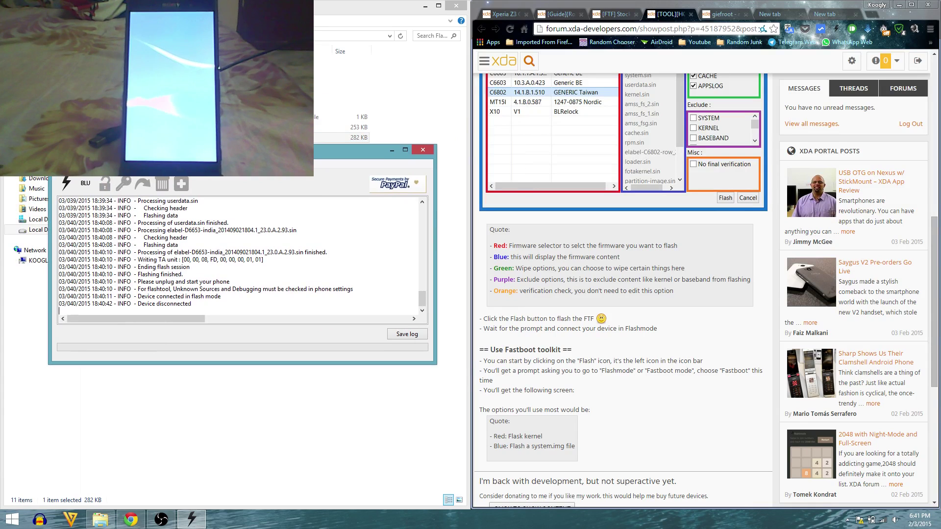
{"action": "left_click", "coordinate": [423, 150]}
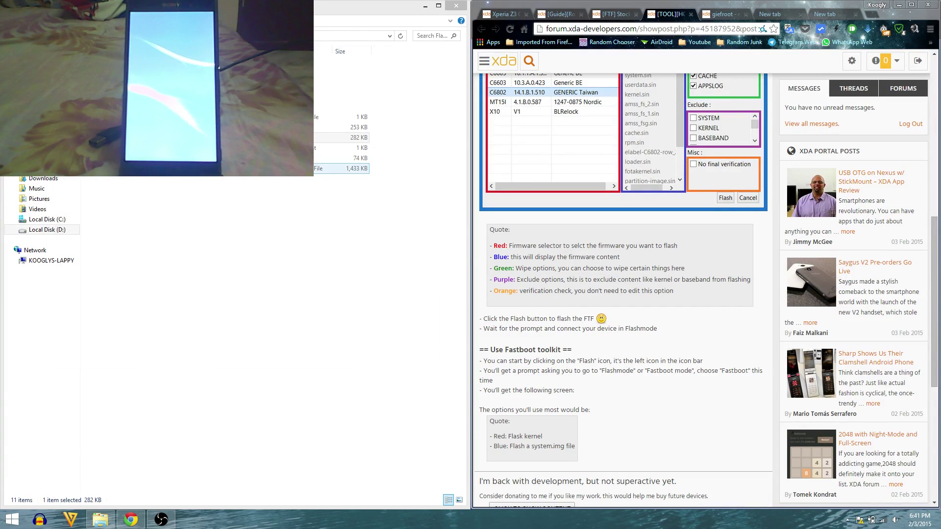
Step: Open the giefroot folder and show the Xperia Z3 root guide in Chrome
{"action": "double_click", "coordinate": [365, 67]}
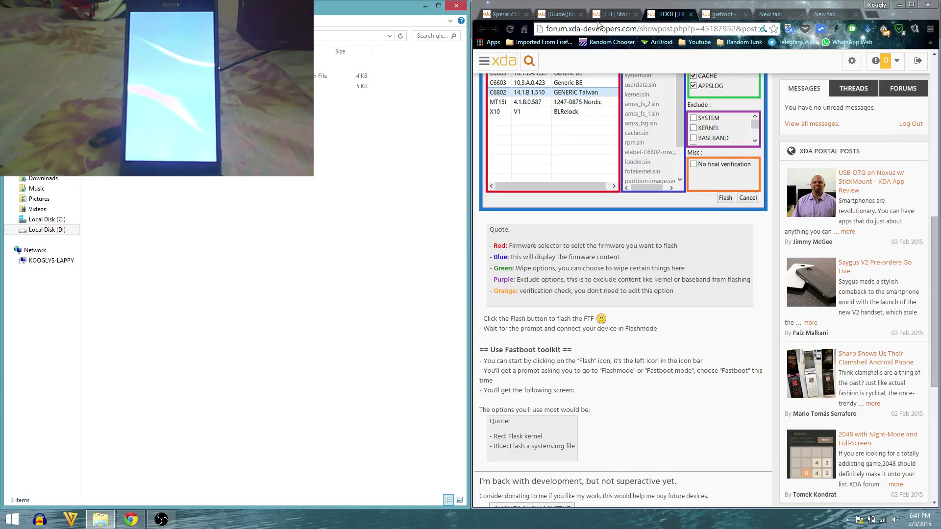
{"action": "left_click", "coordinate": [559, 15]}
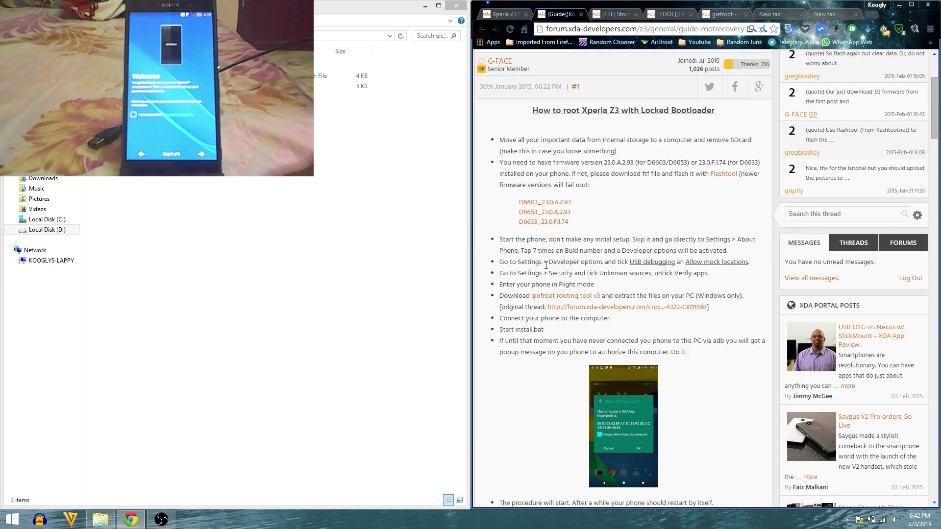
{"action": "left_click", "coordinate": [162, 519]}
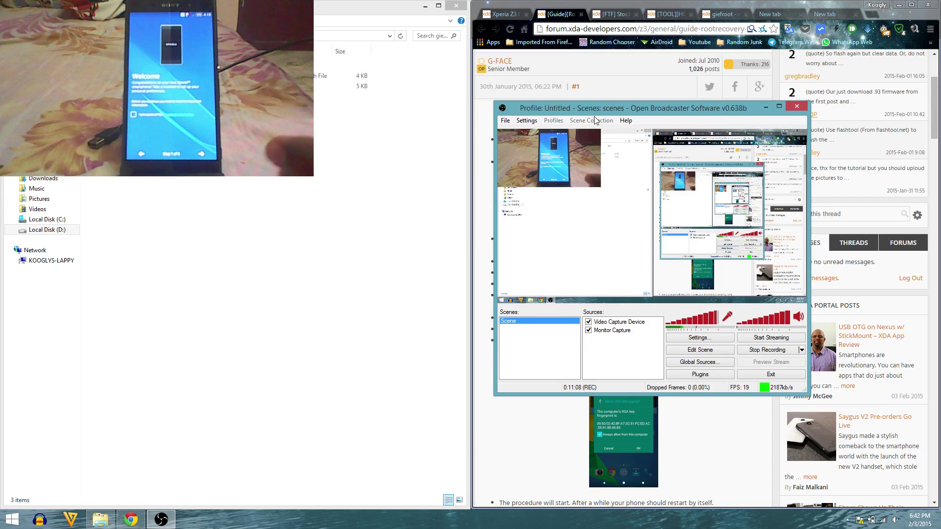
{"action": "left_click", "coordinate": [763, 111]}
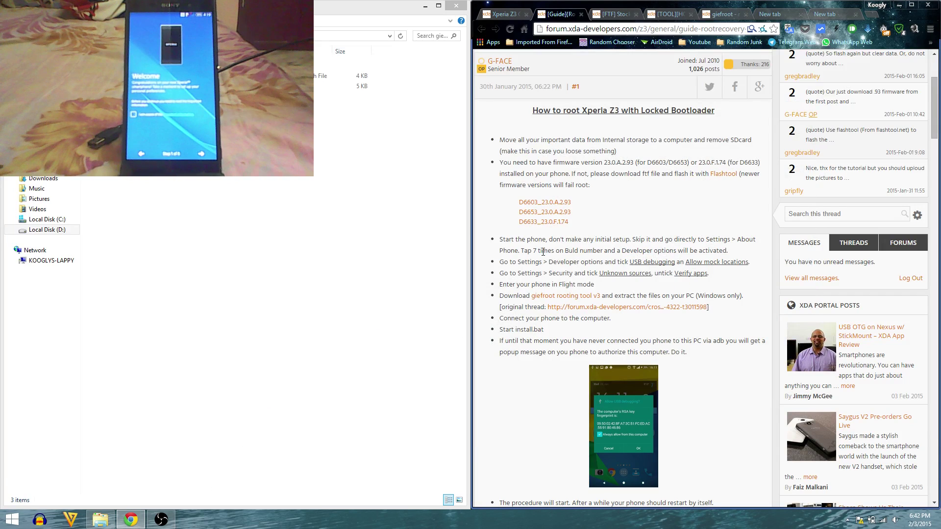
{"action": "left_click_drag", "start_coordinate": [499, 239], "coordinate": [639, 243]}
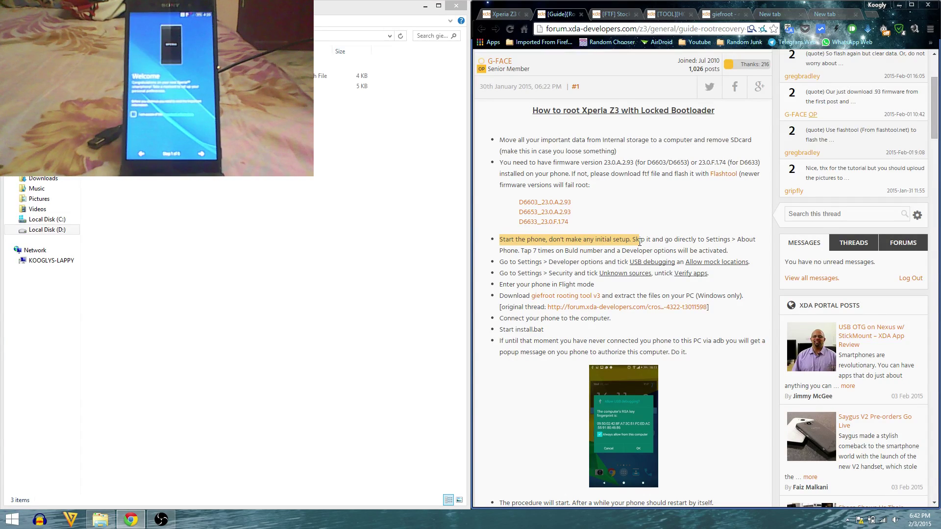
{"action": "left_click_drag", "start_coordinate": [639, 243], "coordinate": [538, 241]}
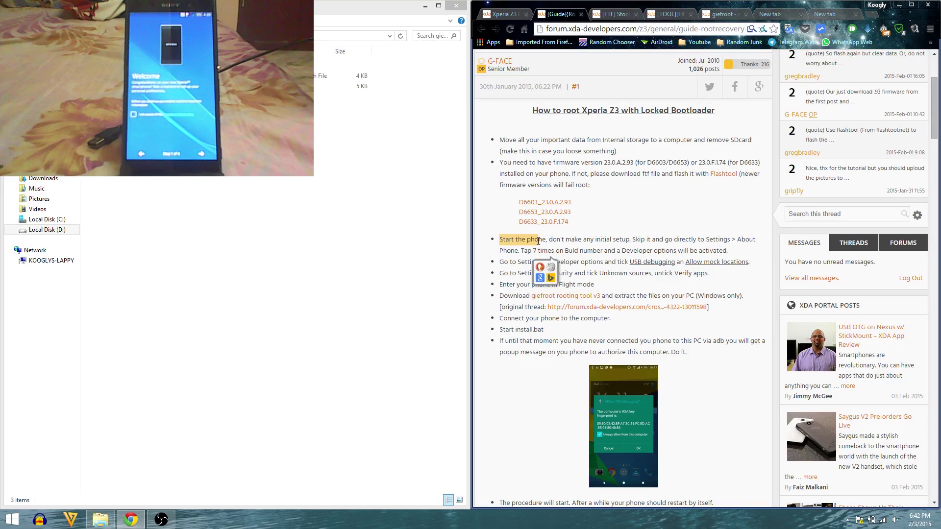
{"action": "left_click", "coordinate": [562, 247]}
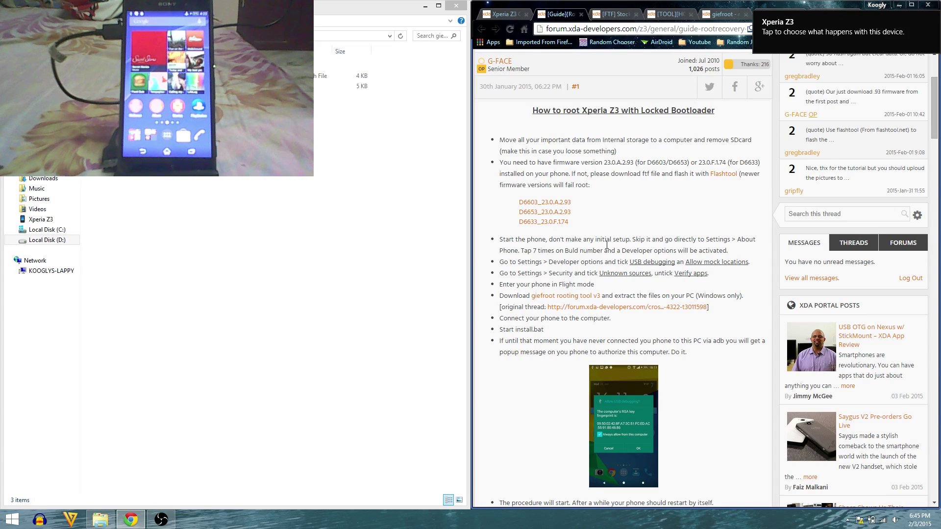
Step: Minimize OBS, return to the root guide, and run install.bat from the giefroot folder
{"action": "scroll", "coordinate": [580, 243], "scroll_direction": "down", "scroll_amount": 1}
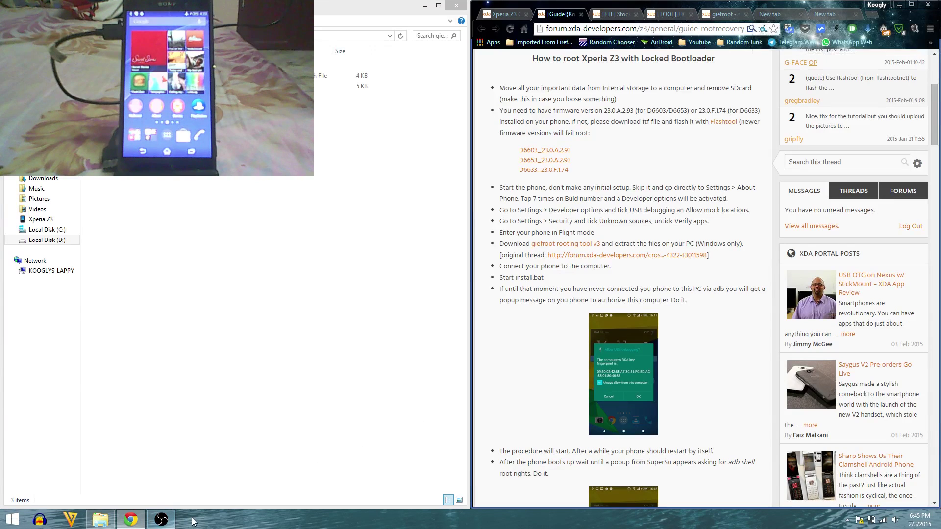
{"action": "left_click", "coordinate": [161, 520]}
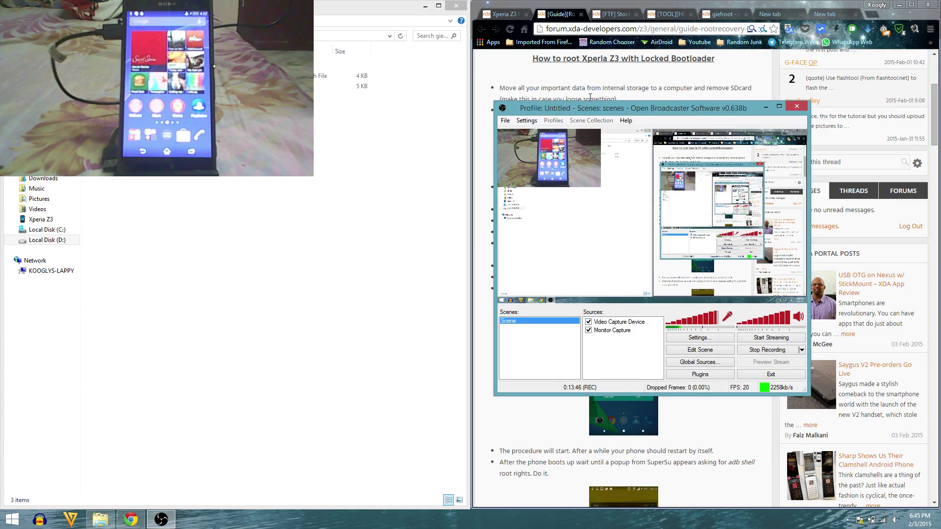
{"action": "left_click", "coordinate": [604, 86]}
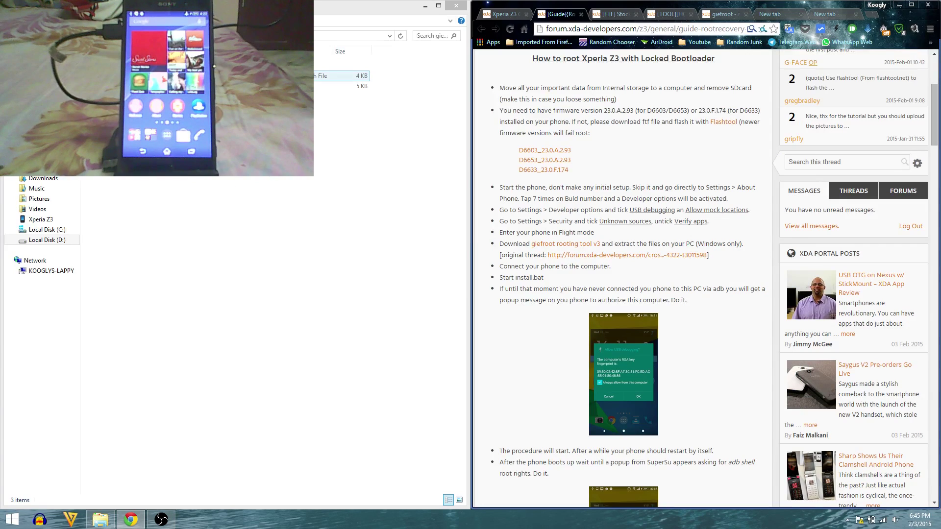
{"action": "double_click", "coordinate": [275, 76]}
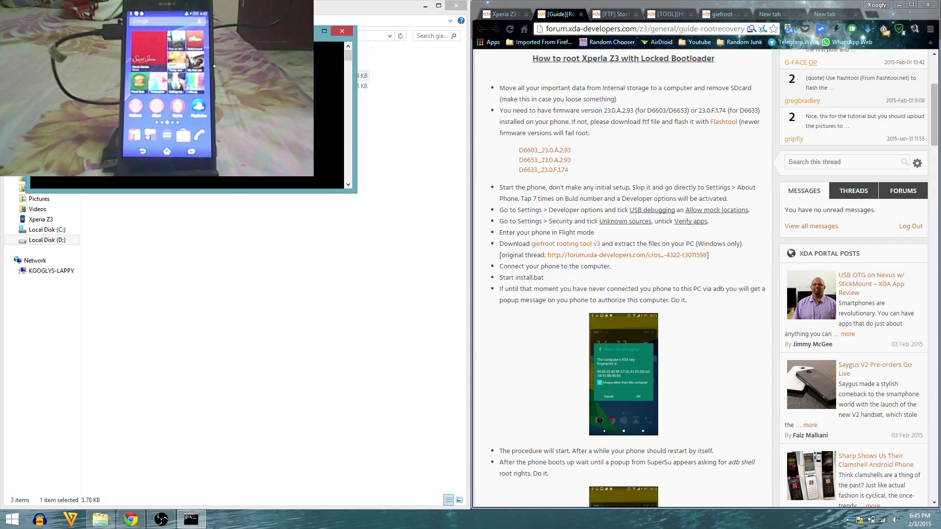
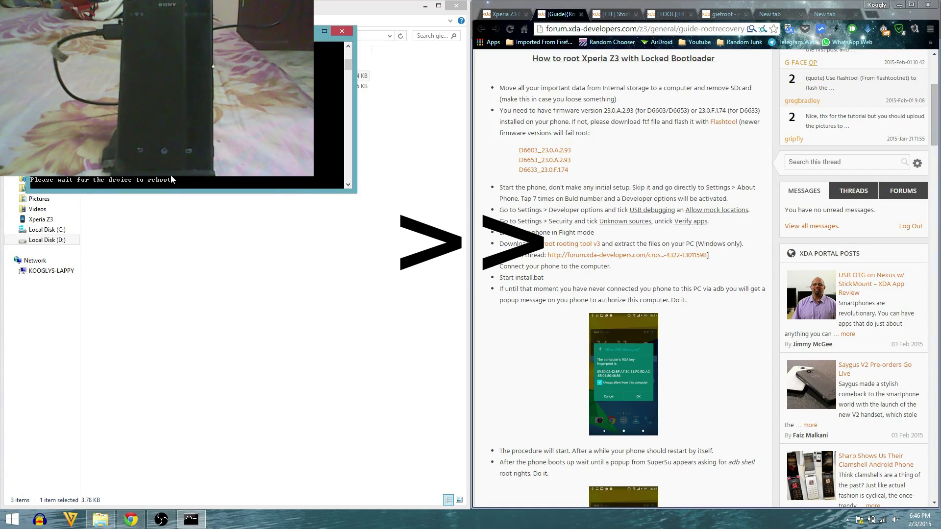
Step: Continue install.bat past its pause prompt and let it finish after the phone reboots
{"action": "key", "text": "alt+Tab"}
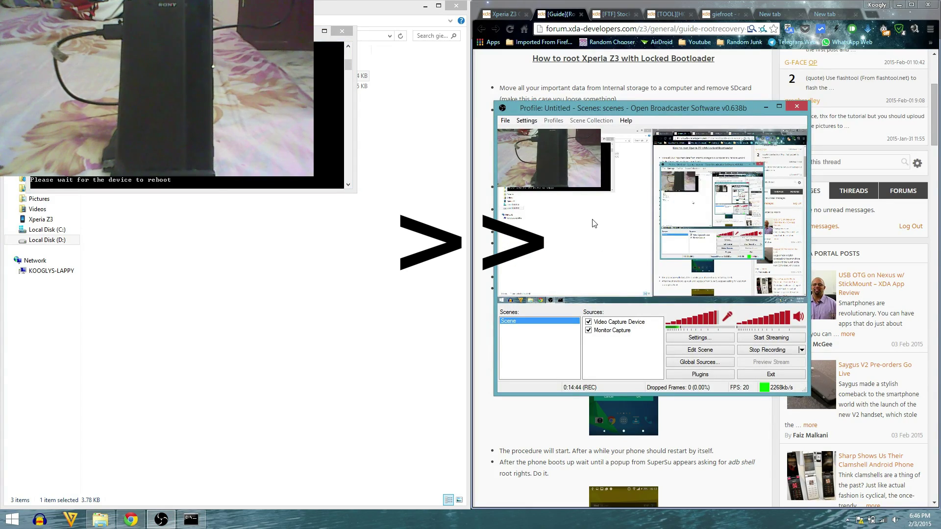
{"action": "key", "text": "alt+Tab"}
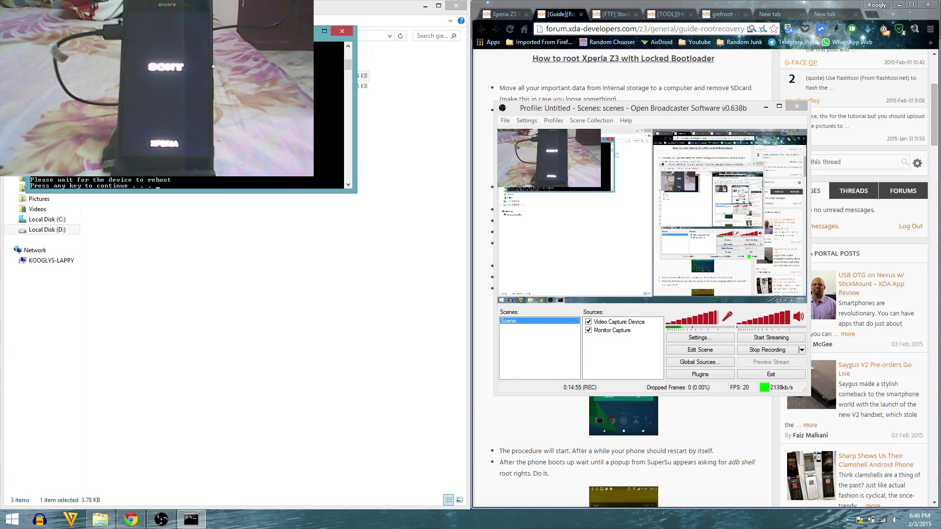
{"action": "key", "text": "Return"}
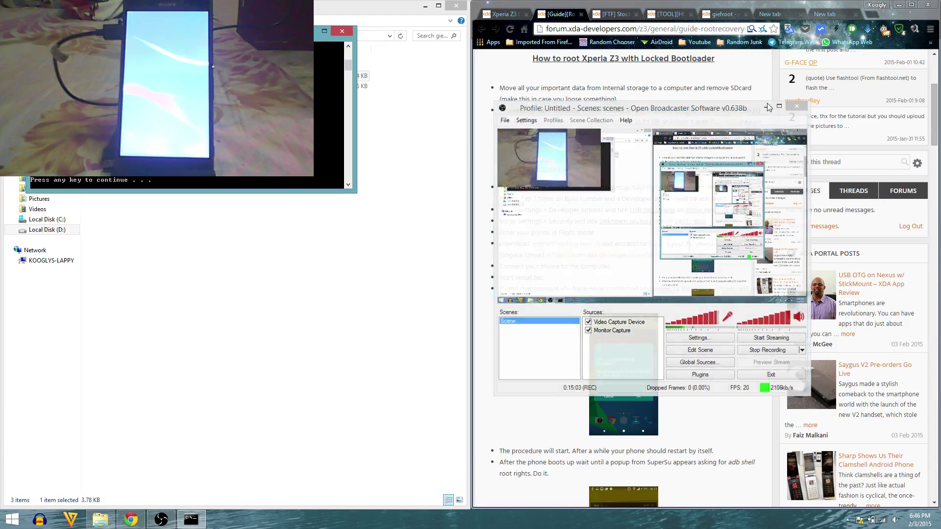
{"action": "left_click", "coordinate": [766, 106]}
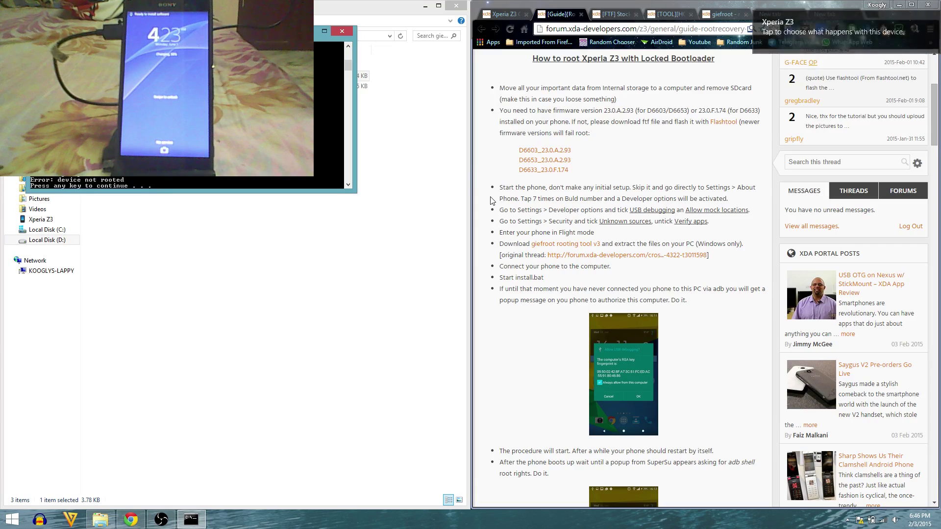
Step: Close the finished giefroot console that reported 'device not rooted'
{"action": "left_click", "coordinate": [516, 296]}
{"action": "scroll", "coordinate": [517, 298], "scroll_direction": "down", "scroll_amount": 2}
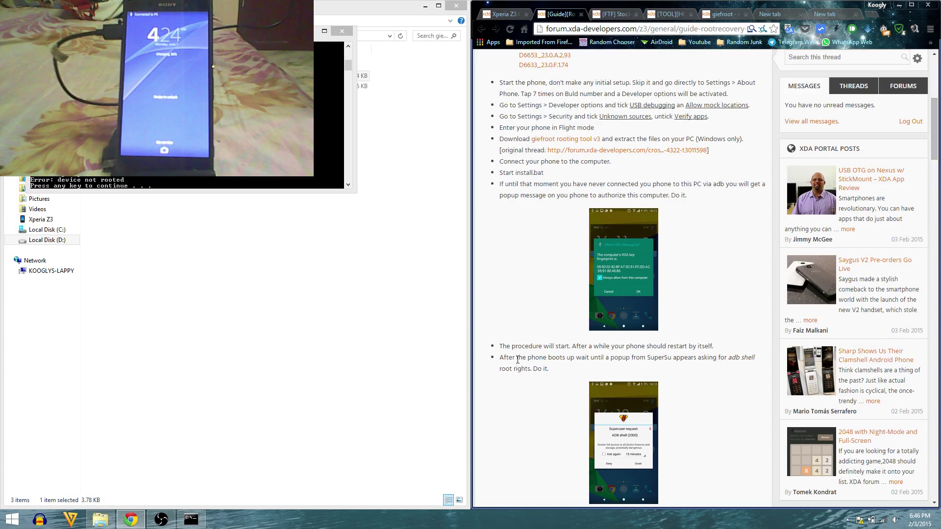
{"action": "left_click", "coordinate": [196, 122]}
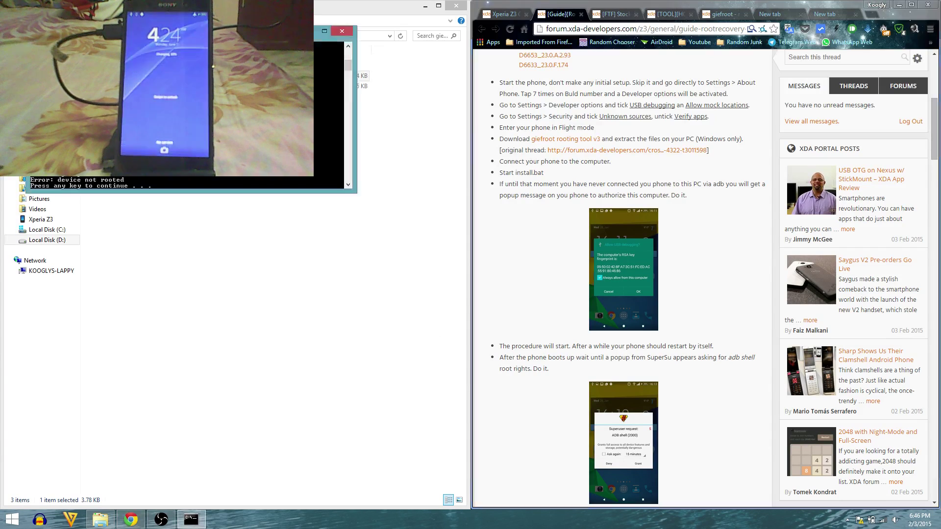
{"action": "key", "text": "Return"}
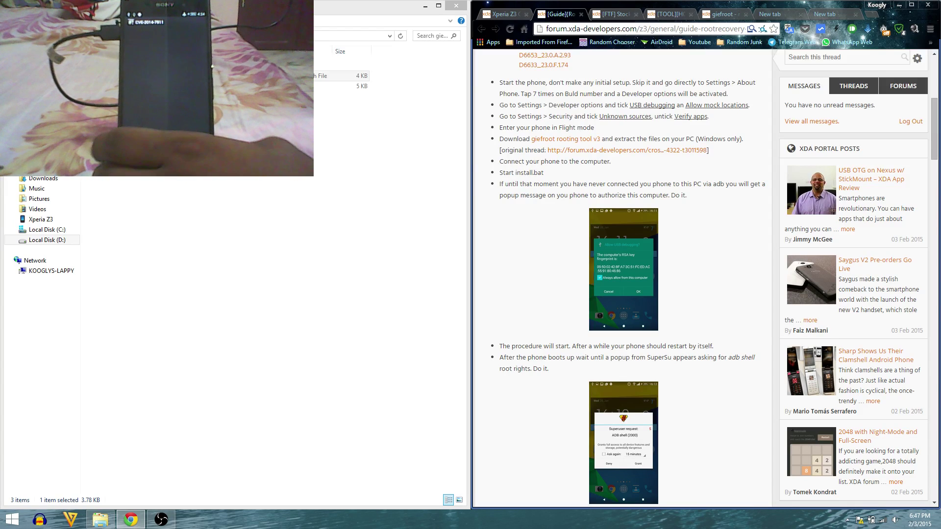
Step: Find the guide's advice to rerun after 'Device not rooted' and relaunch install.bat from the giefroot folder
{"action": "scroll", "coordinate": [530, 333], "scroll_direction": "down", "scroll_amount": 4}
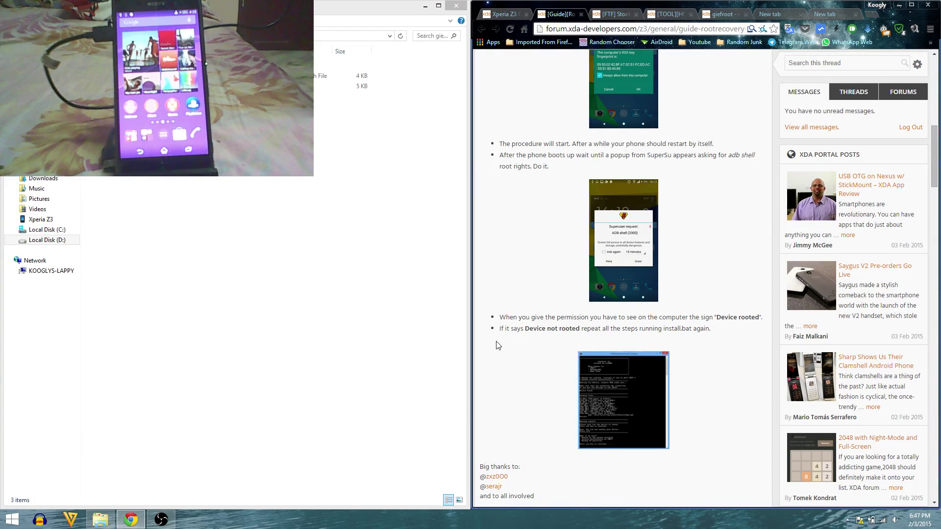
{"action": "scroll", "coordinate": [498, 345], "scroll_direction": "up", "scroll_amount": 1}
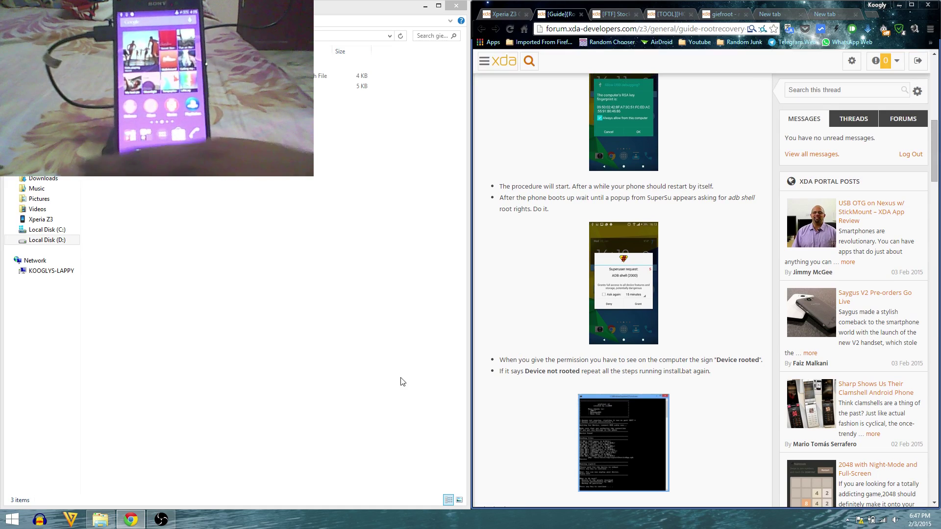
{"action": "left_click", "coordinate": [162, 522]}
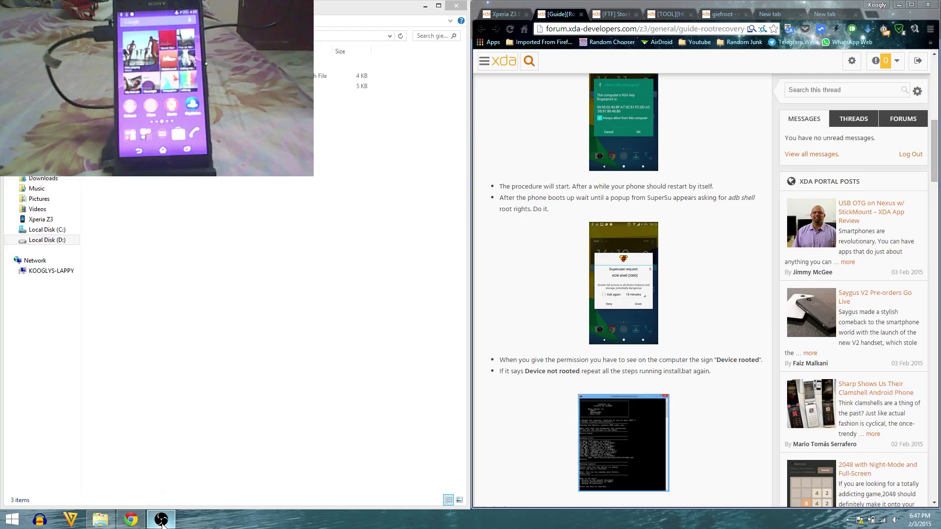
{"action": "left_click", "coordinate": [319, 329]}
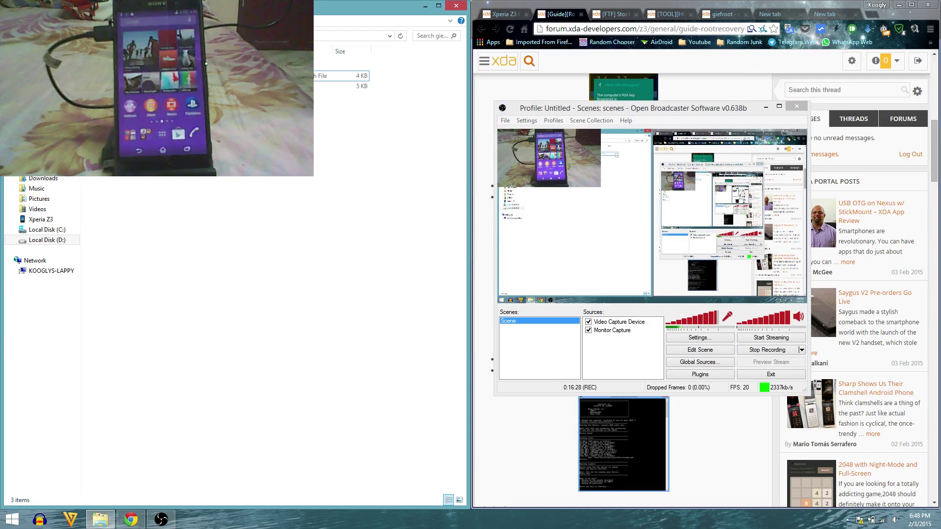
{"action": "double_click", "coordinate": [339, 76]}
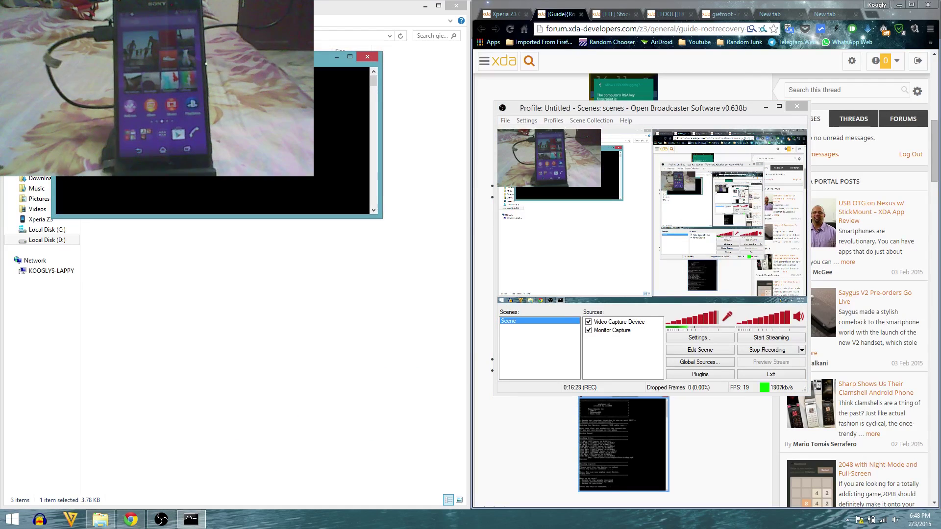
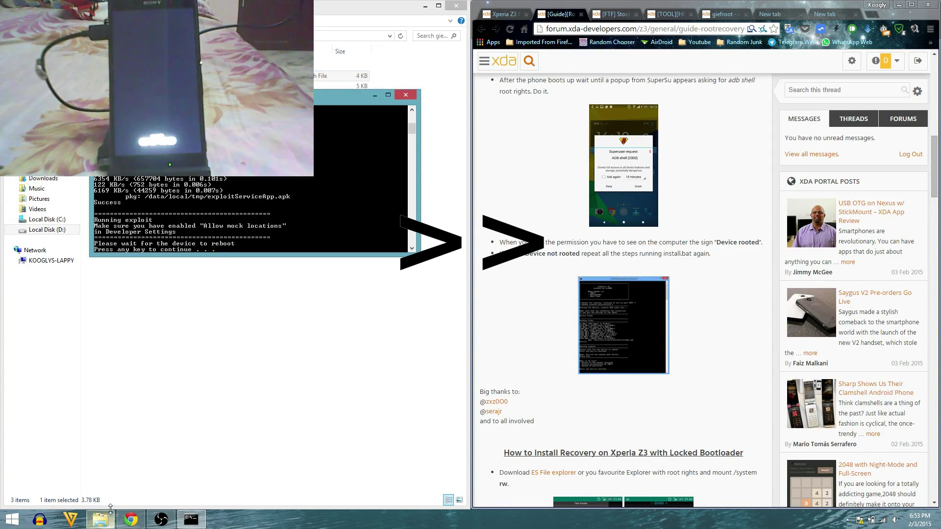
Step: Let the exploit script finish after the phone reboots, until it prints 'Done. You can now unplug your device. Enjoy root'
{"action": "left_click", "coordinate": [162, 519]}
{"action": "left_click", "coordinate": [765, 107]}
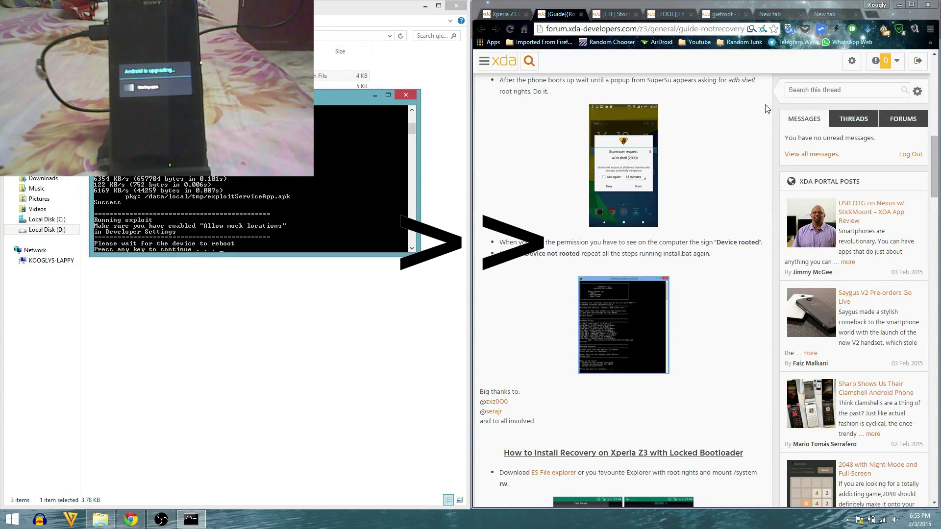
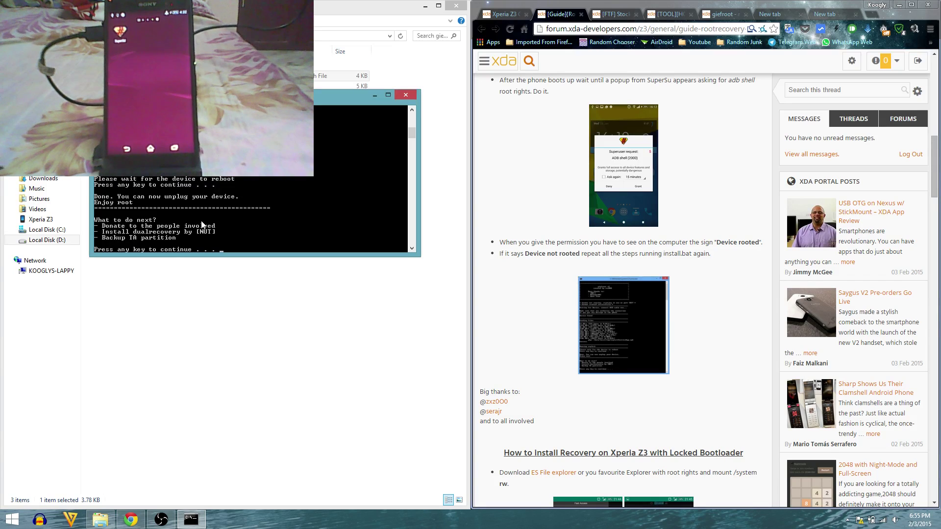
Step: Scroll the XDA rooting guide to the locked-bootloader recovery instructions
{"action": "left_click", "coordinate": [551, 246]}
{"action": "scroll", "coordinate": [564, 246], "scroll_direction": "down", "scroll_amount": 3}
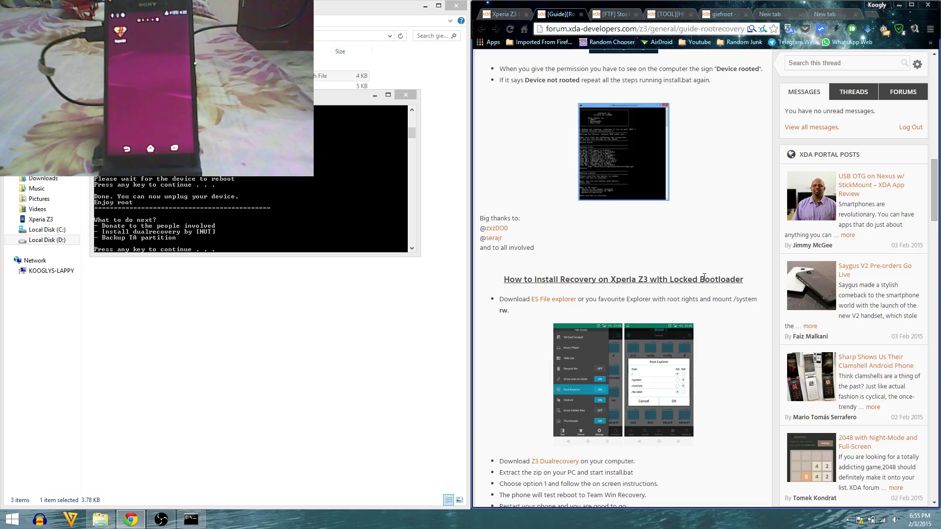
{"action": "scroll", "coordinate": [566, 257], "scroll_direction": "down", "scroll_amount": 3}
{"action": "scroll", "coordinate": [517, 251], "scroll_direction": "down", "scroll_amount": 3}
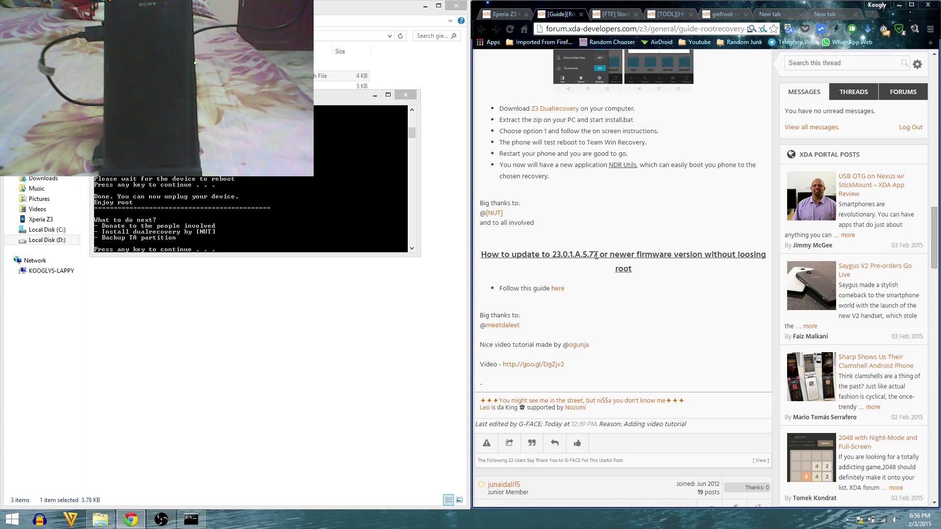
{"action": "scroll", "coordinate": [596, 256], "scroll_direction": "up", "scroll_amount": 7}
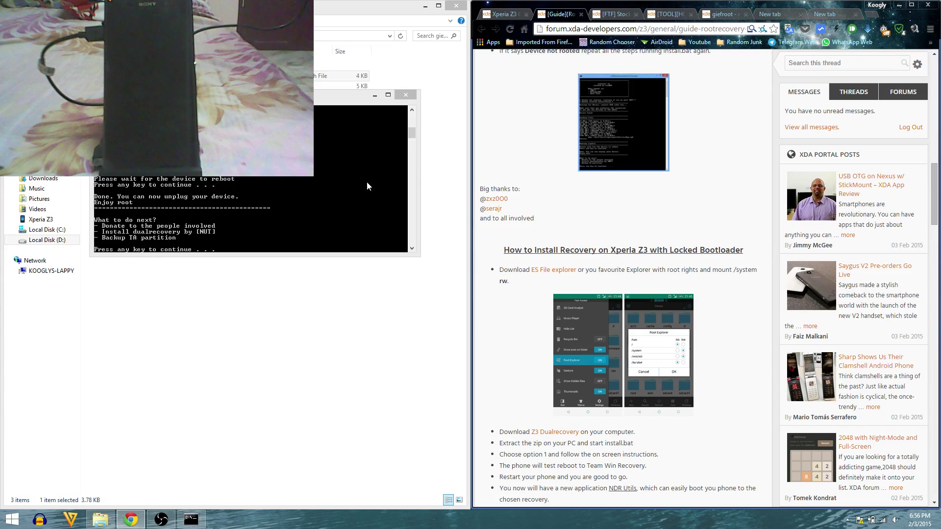
Step: Close the finished root command window and restore the OBS window from the taskbar
{"action": "left_click", "coordinate": [355, 181]}
{"action": "key", "text": "Return"}
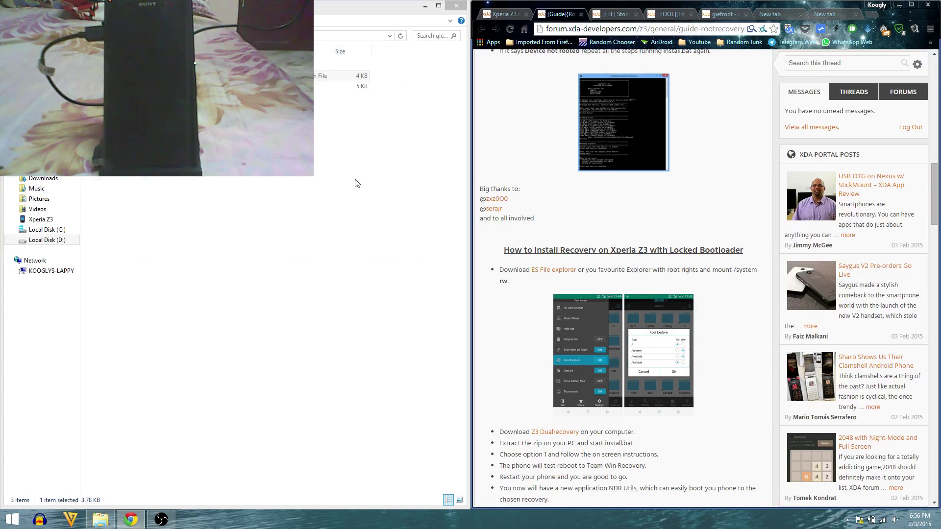
{"action": "left_click", "coordinate": [161, 520]}
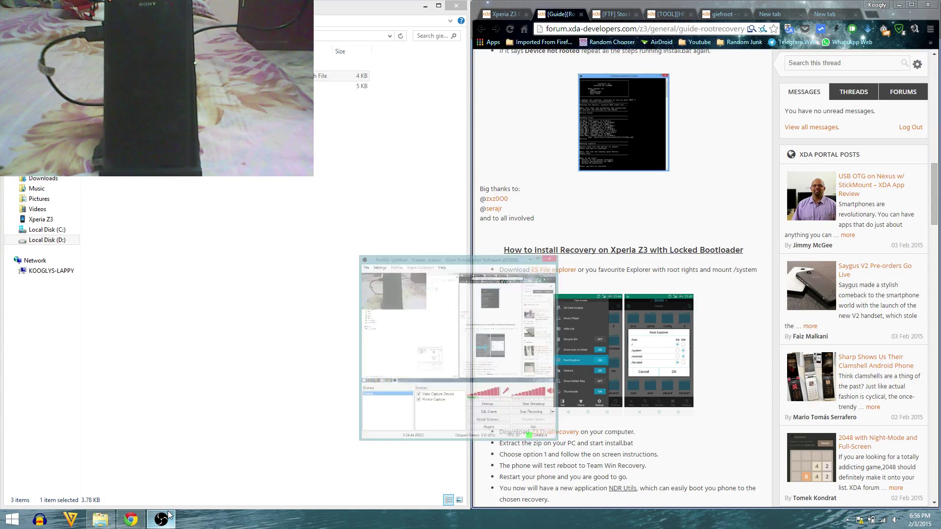